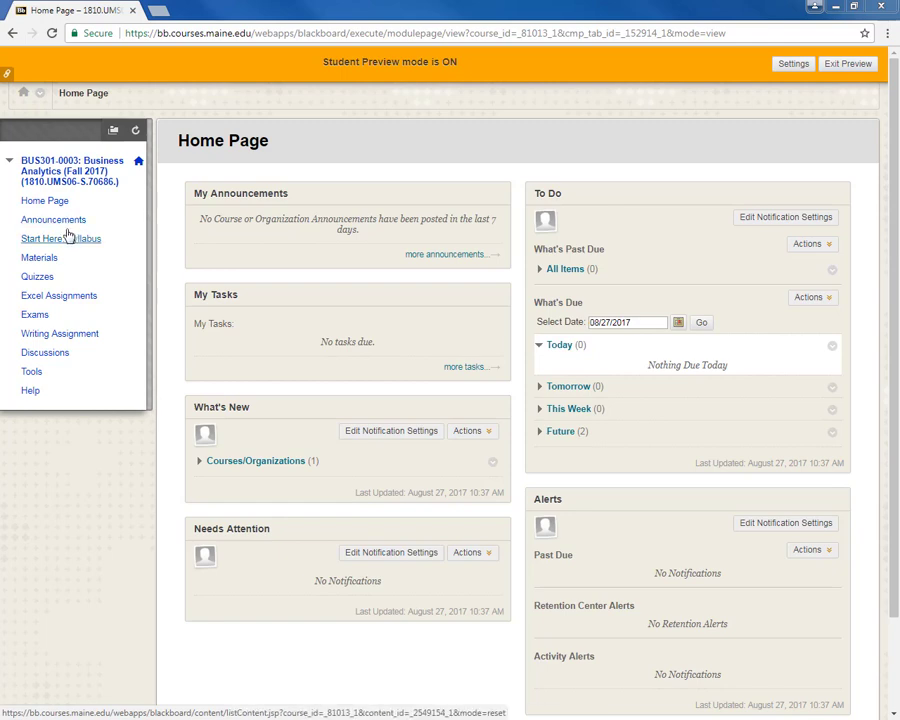
# Step: Go to the Start Here: Syllabus section listing the syllabus, expectations, textbook and Excel 2016 items
pyautogui.click(72, 240)
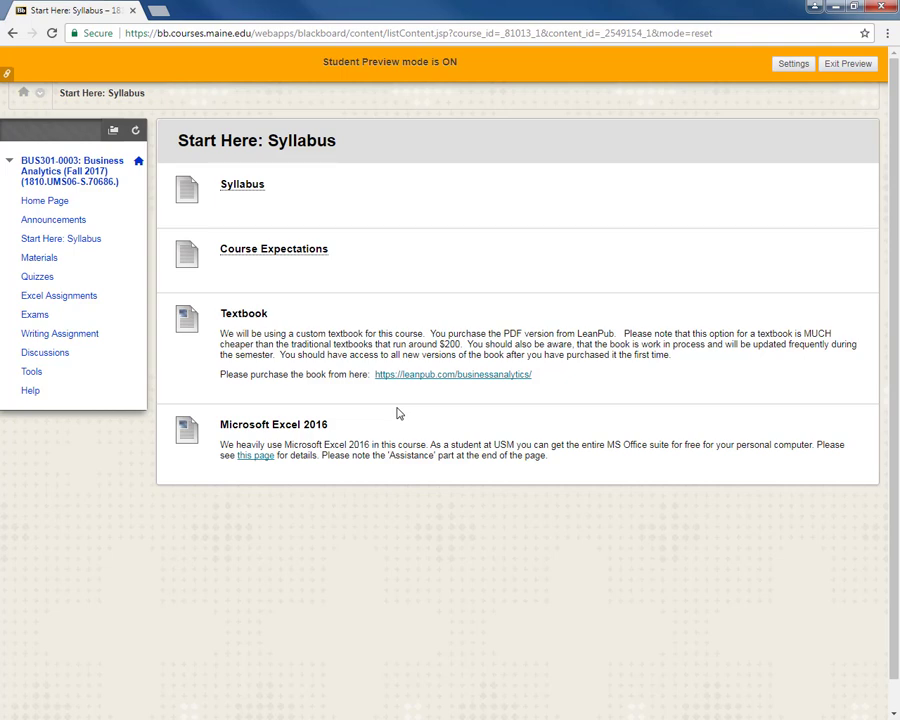
# Step: Go to the Materials section containing the Unit 0: Preliminaries folder
pyautogui.click(40, 258)
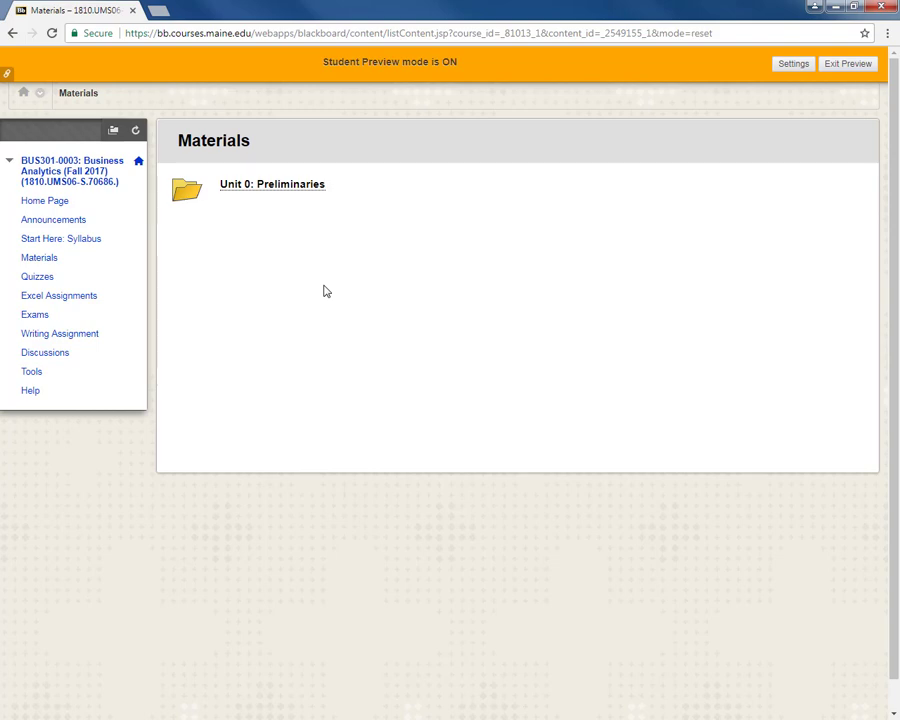
# Step: View the Unit 0: Preliminaries folder contents: Excel files, videos, slides and refreshers
pyautogui.click(290, 186)
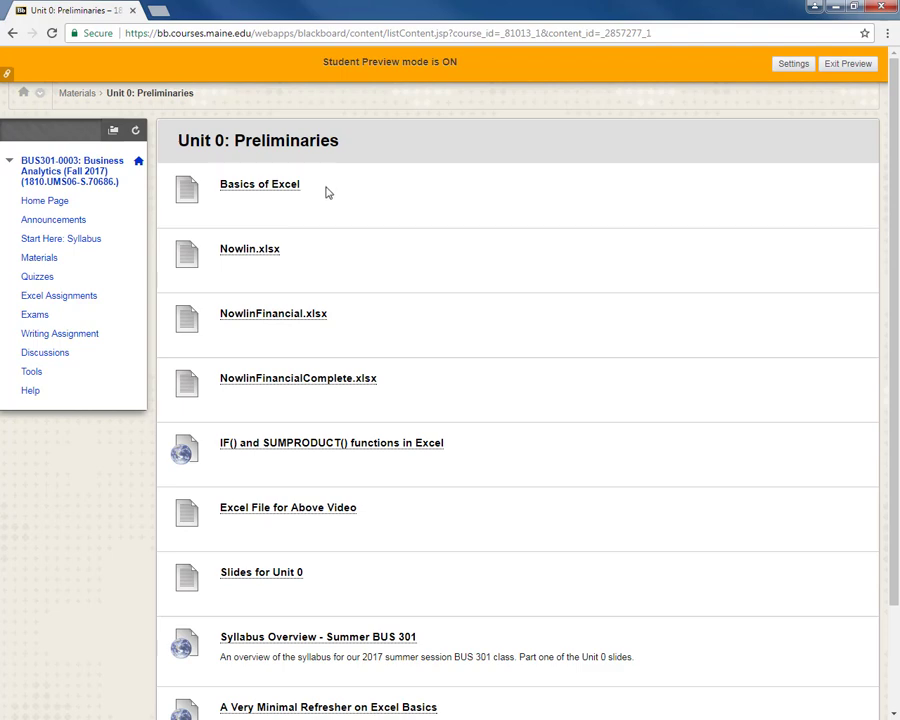
# Step: Go to the Quizzes section showing the untimed Acquaintance Quiz due September 8th
pyautogui.click(38, 278)
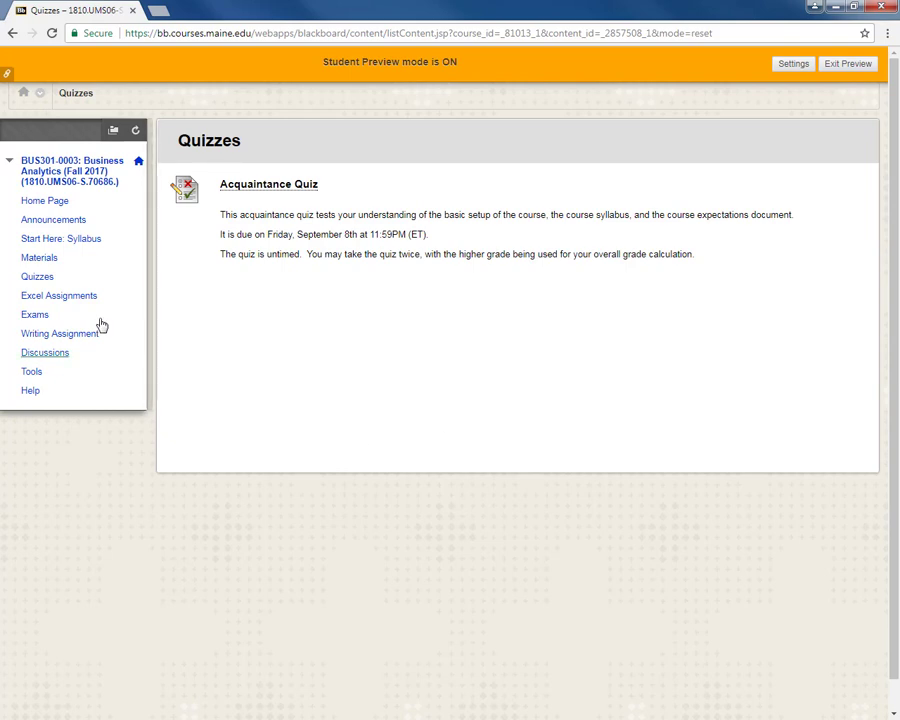
# Step: From the Excel Assignments section, view Excel Assignment 1 - Due September 13, which is empty
pyautogui.click(59, 295)
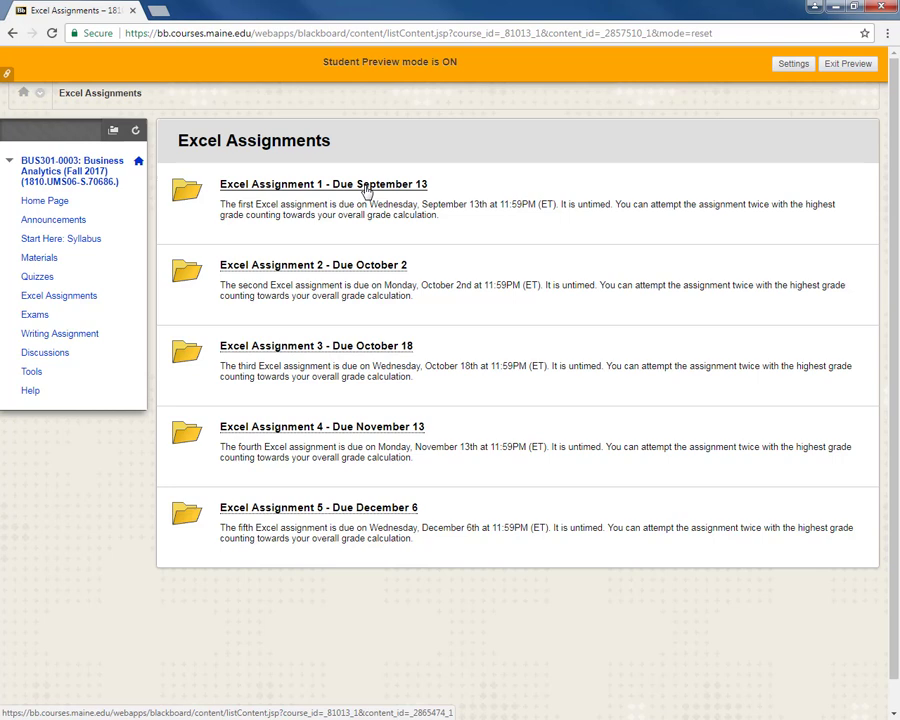
pyautogui.click(366, 188)
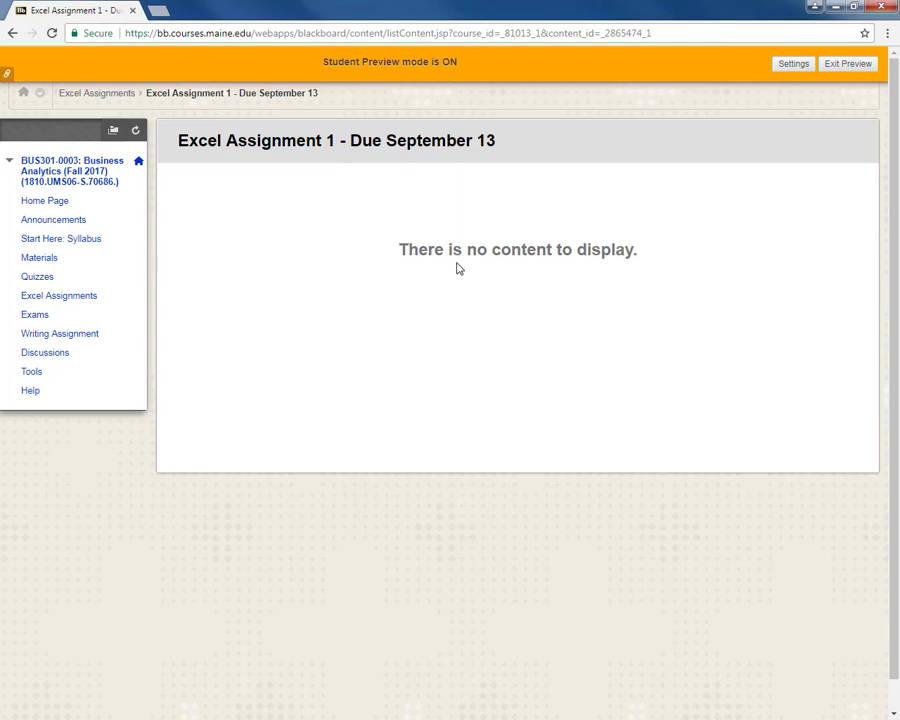
# Step: Go to the Exams section and highlight Exam 1's release date, Monday, October 2nd
pyautogui.click(38, 315)
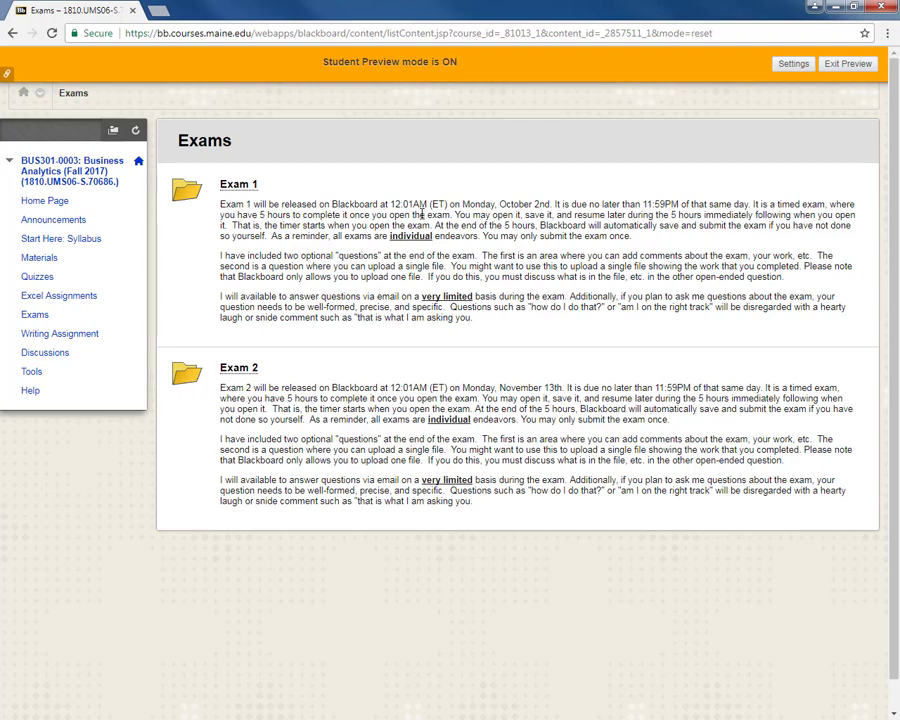
pyautogui.moveTo(463, 204); pyautogui.dragTo(552, 204)
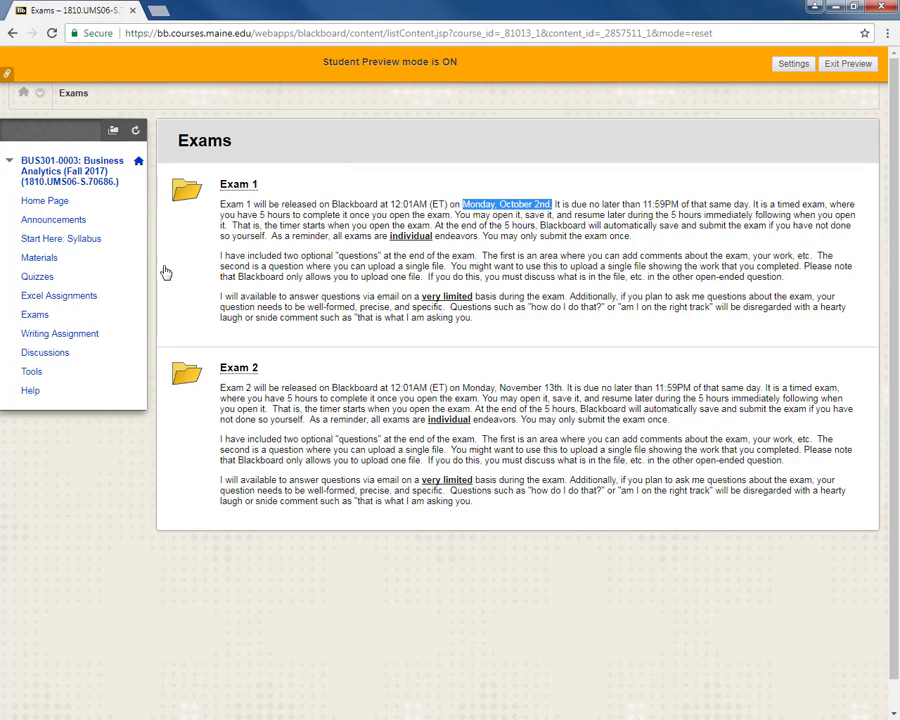
# Step: Go to the Writing Assignment section with the project idea details and December 6th assignment
pyautogui.click(60, 333)
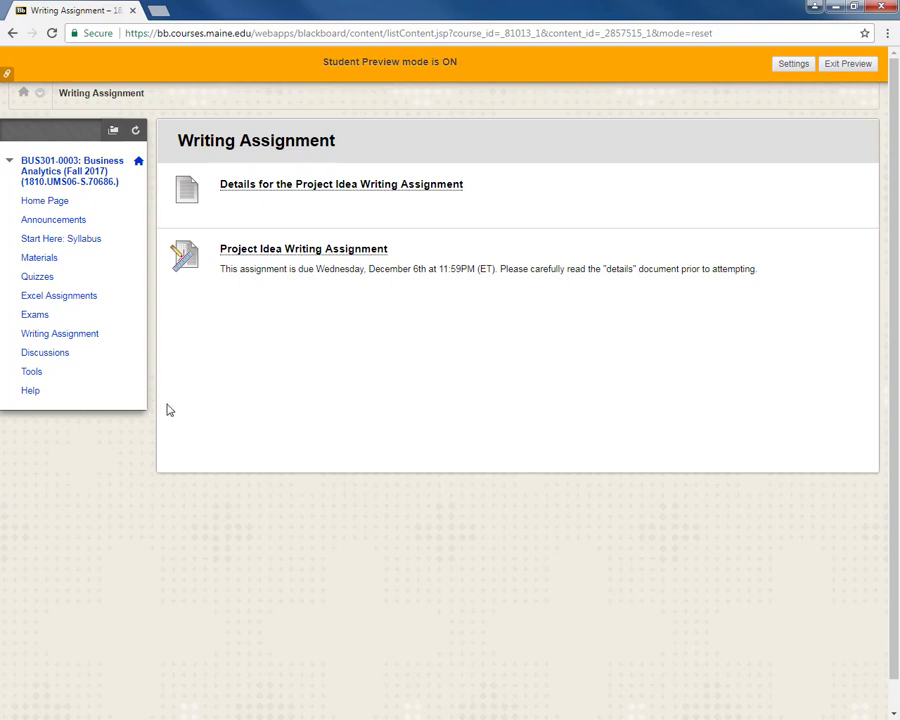
# Step: Go to the Discussion Board showing the single Q & A forum with no posts
pyautogui.click(45, 352)
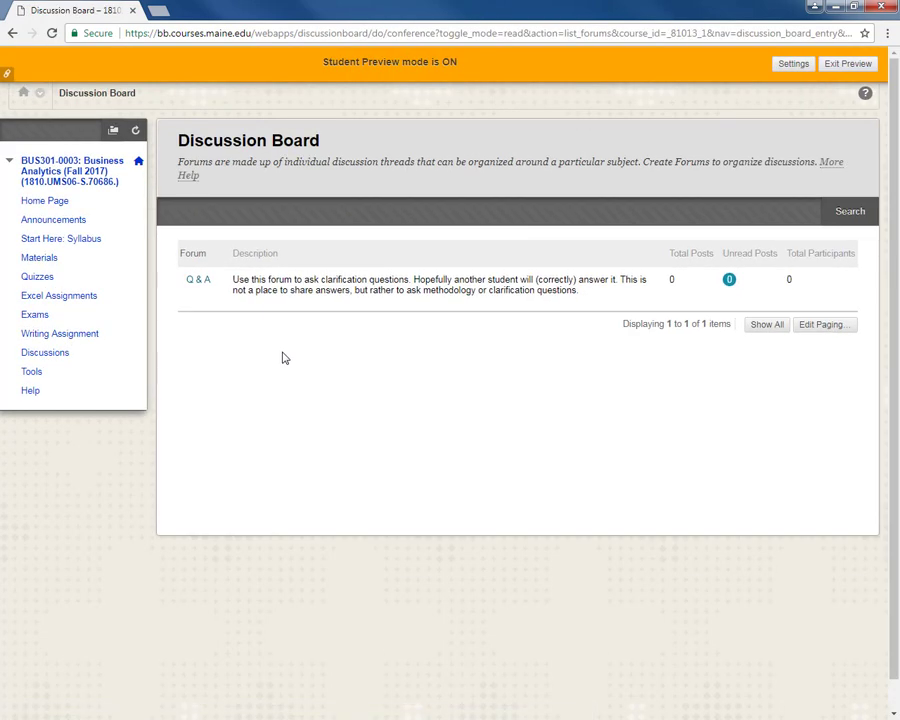